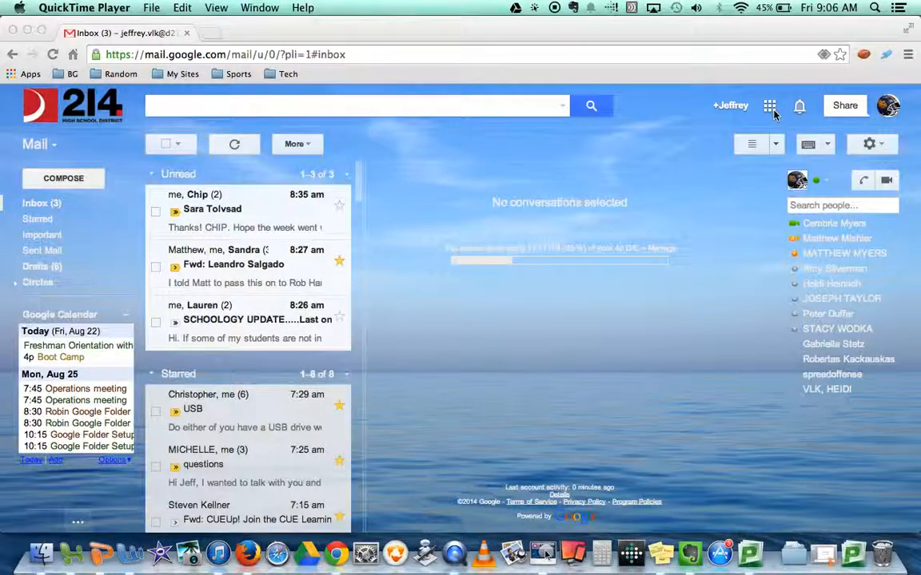
# Open Google Drive from the mail inbox.
pyautogui.click(770, 107)
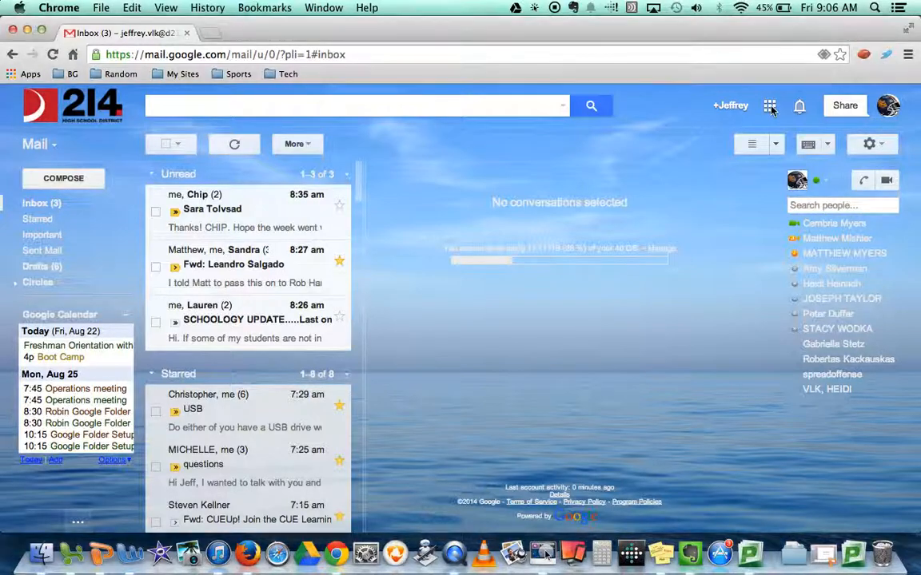
pyautogui.click(770, 108)
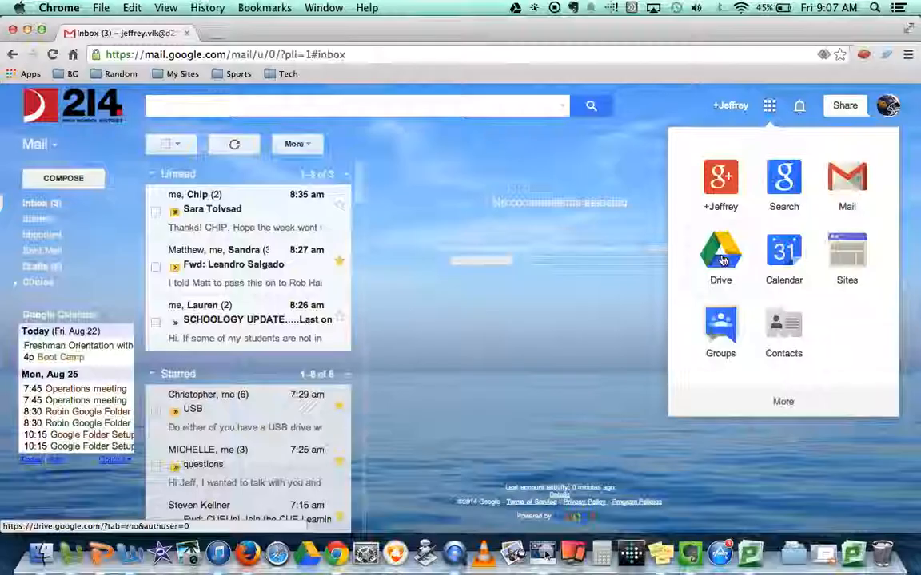
pyautogui.click(721, 260)
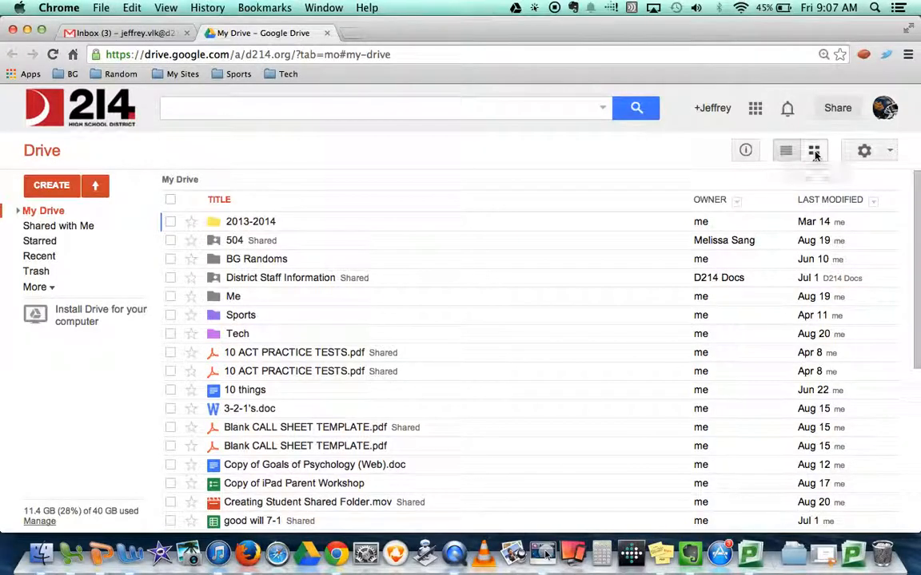
# Switch the My Drive files to grid view and look through them.
pyautogui.click(814, 152)
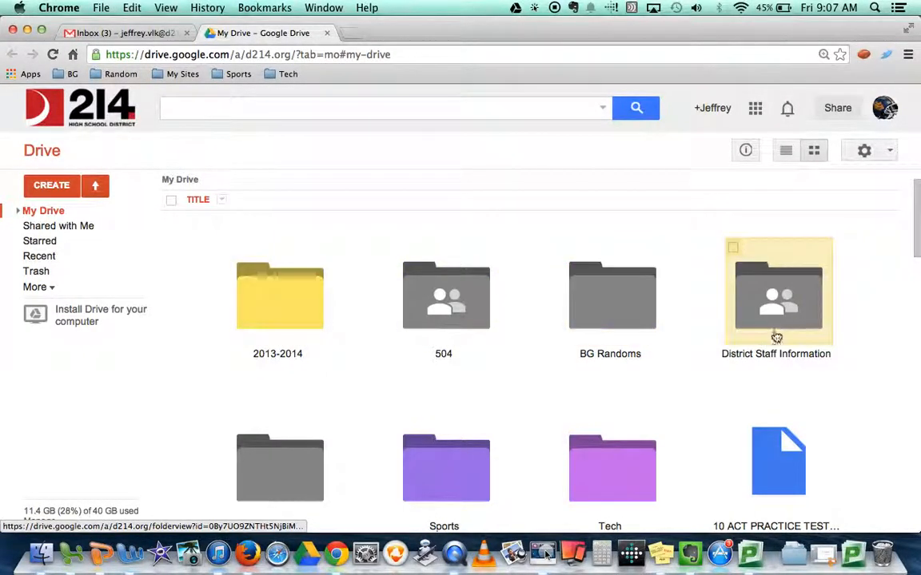
pyautogui.scroll(-3, 767, 348)
pyautogui.scroll(-6, 772, 345)
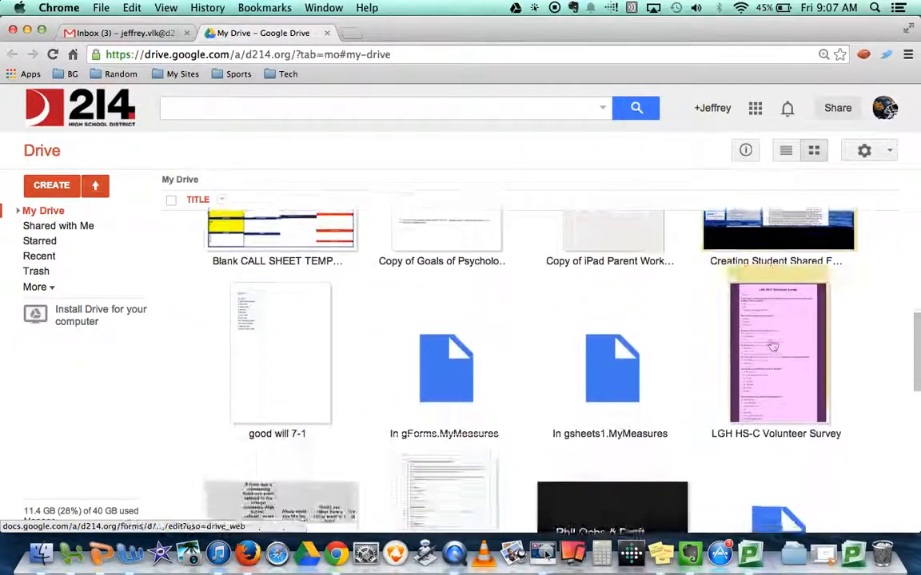
pyautogui.scroll(10, 772, 345)
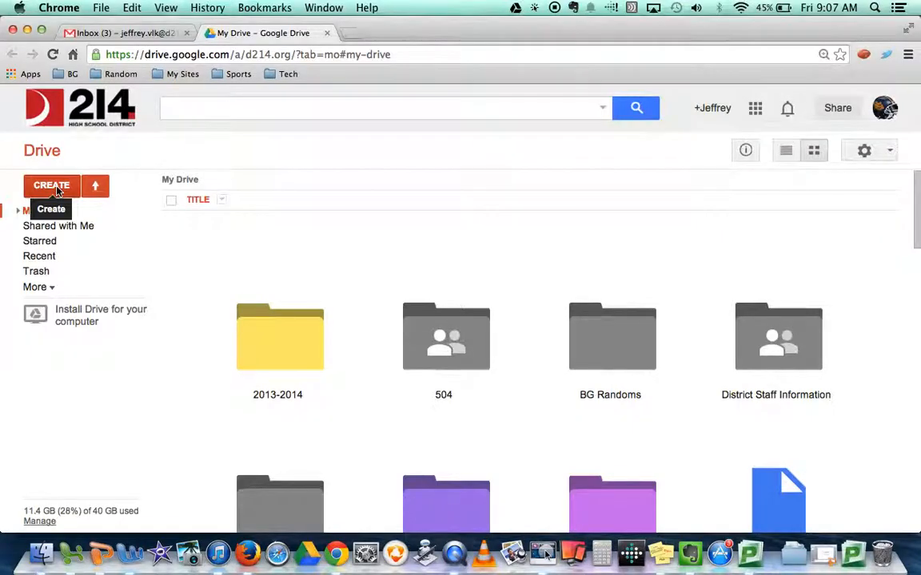
# Create a new folder named FRESHMAN YEAR in My Drive.
pyautogui.click(52, 187)
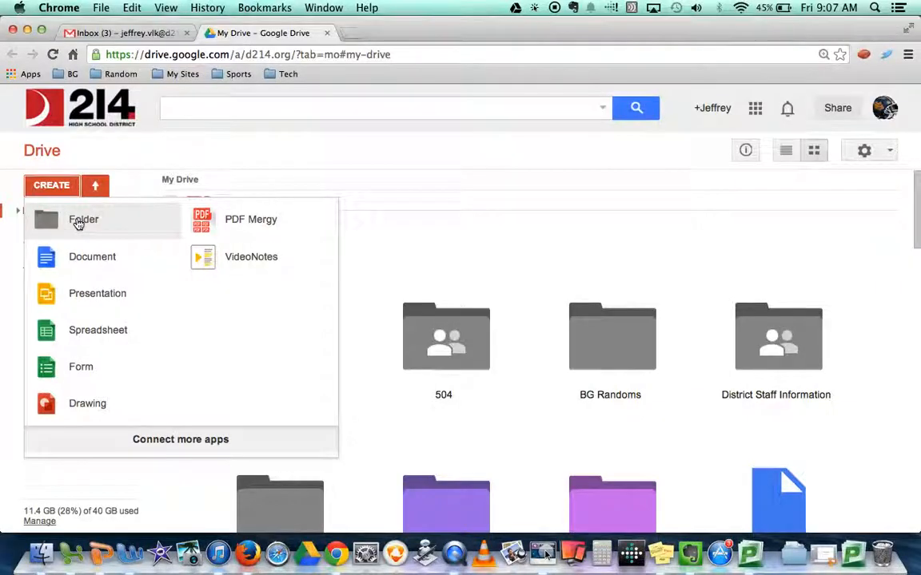
pyautogui.click(79, 222)
pyautogui.write('RRESHMAN YEAR')
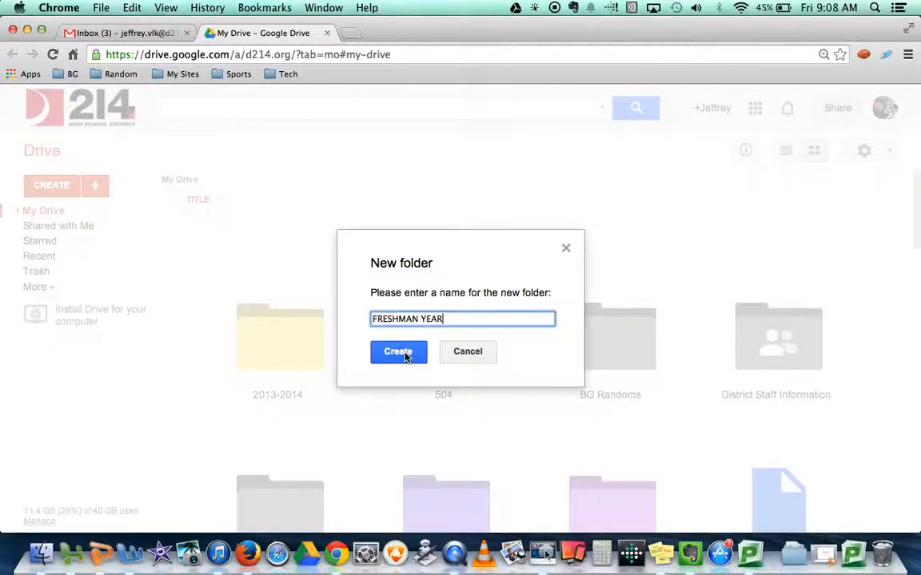
pyautogui.click(399, 352)
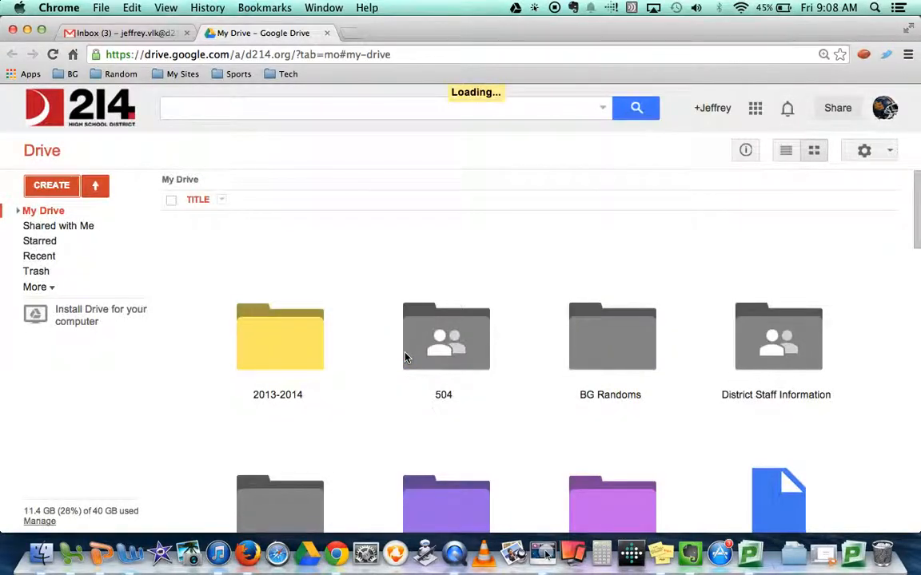
# Open the FRESHMAN YEAR folder and create a subfolder named Math inside it.
pyautogui.scroll(-3, 480, 344)
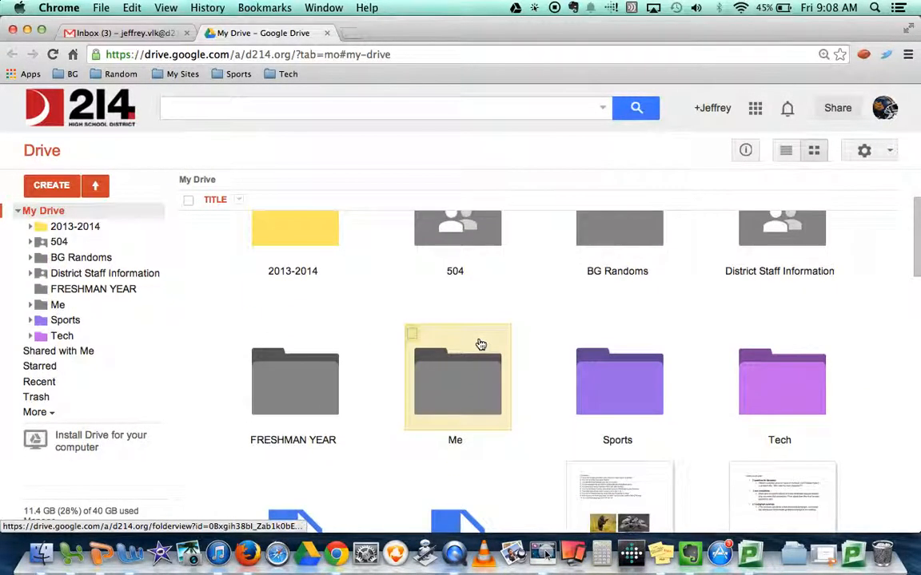
pyautogui.click(310, 372)
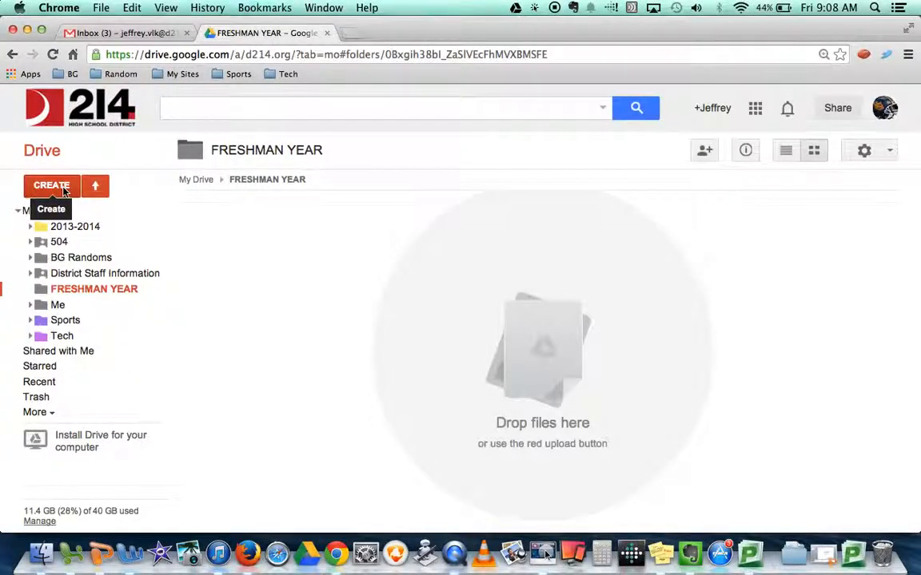
pyautogui.click(64, 190)
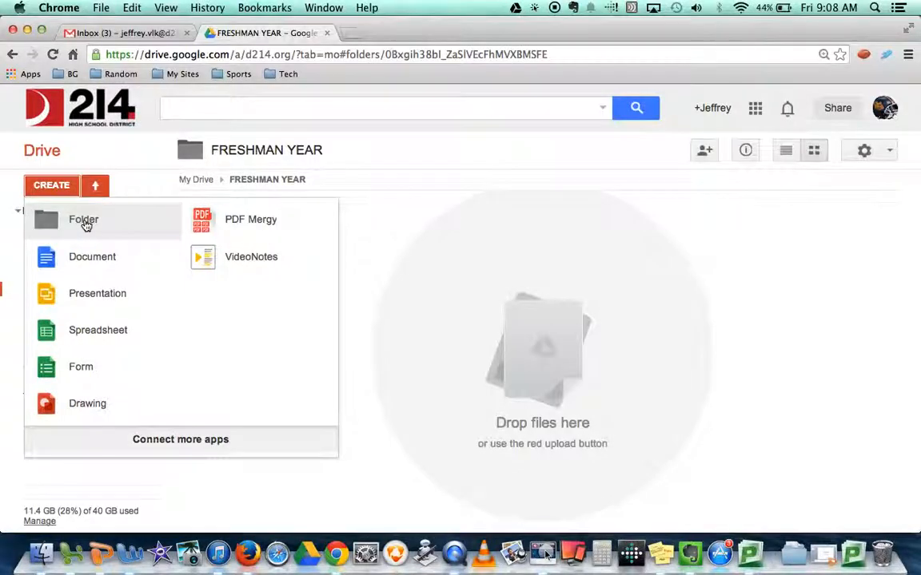
pyautogui.click(86, 223)
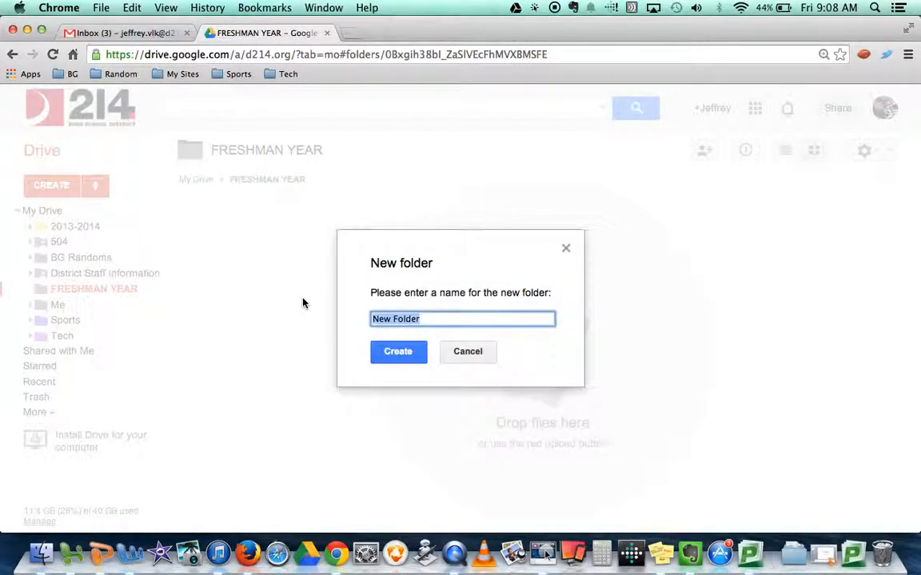
pyautogui.write('Math')
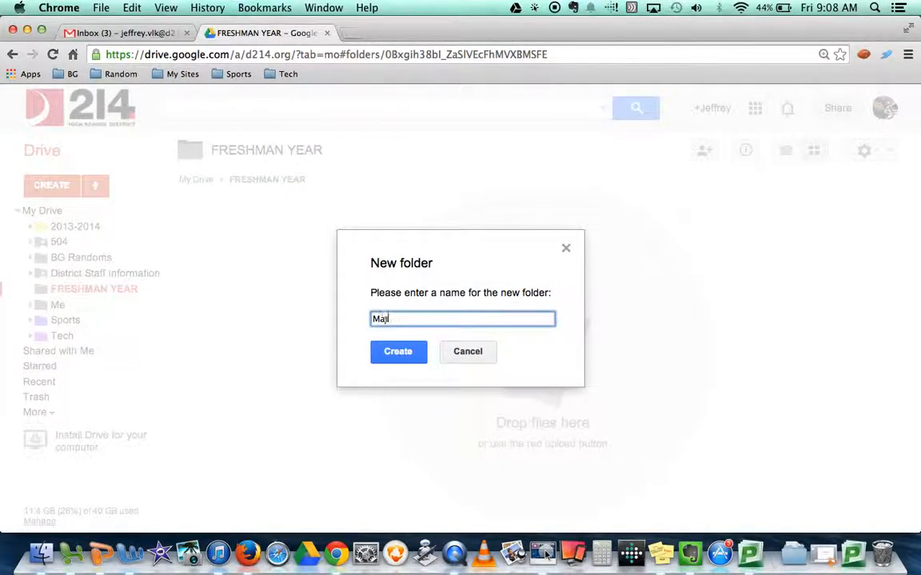
pyautogui.click(397, 353)
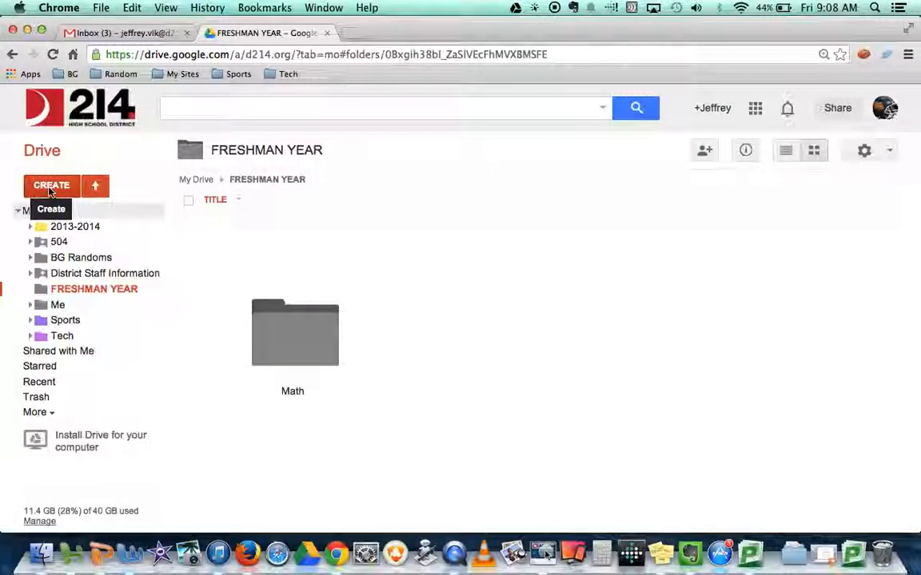
# Create a second subfolder named English inside the FRESHMAN YEAR folder.
pyautogui.click(50, 188)
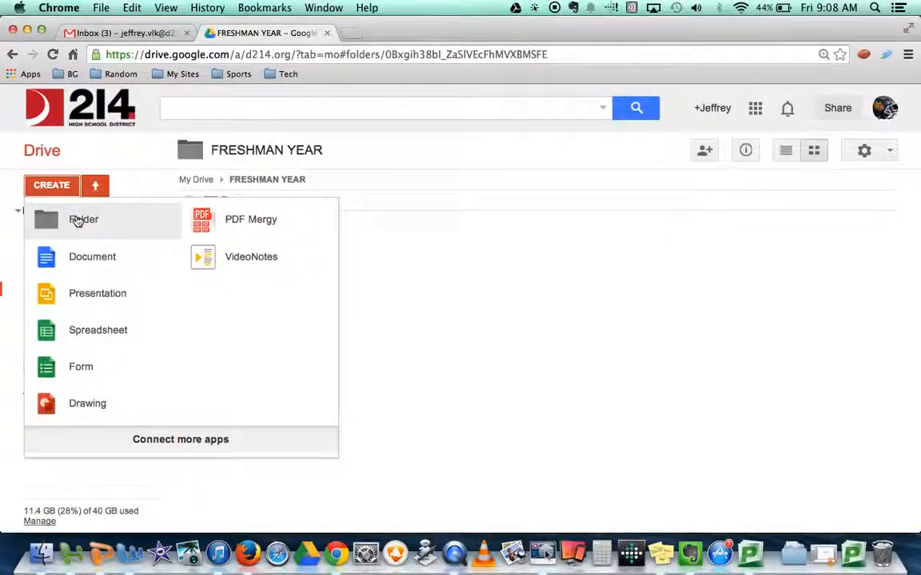
pyautogui.click(77, 220)
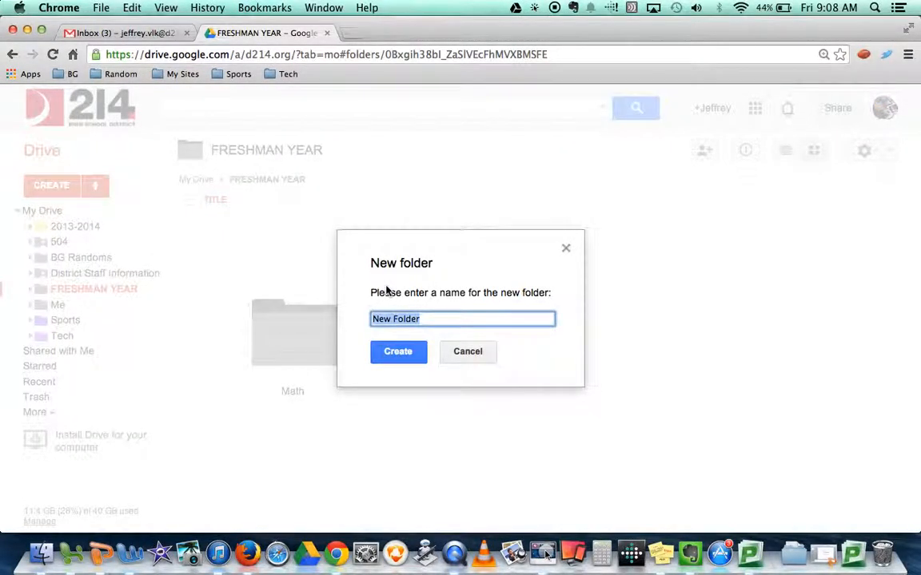
pyautogui.write('English')
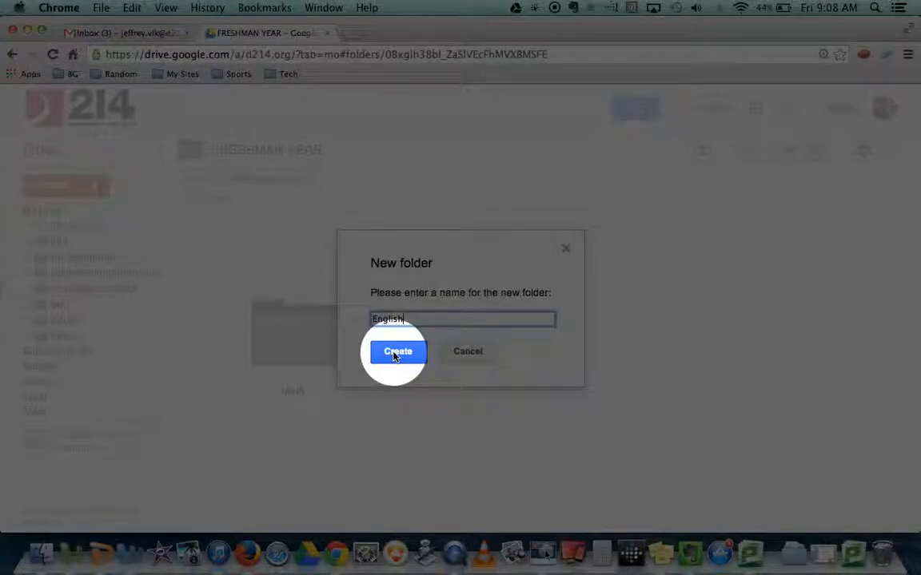
pyautogui.click(397, 352)
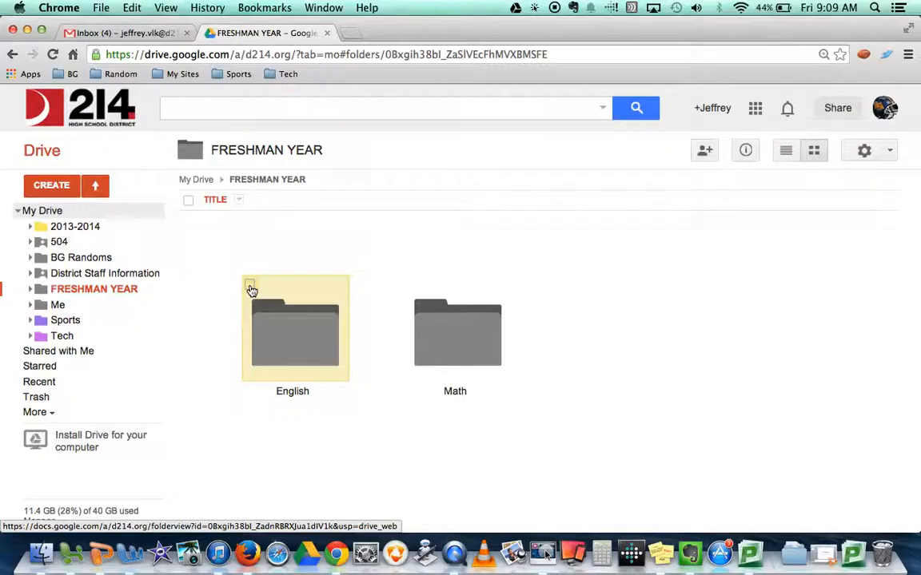
# Rename the English folder by adding the teacher's last name after the word English.
pyautogui.click(250, 288)
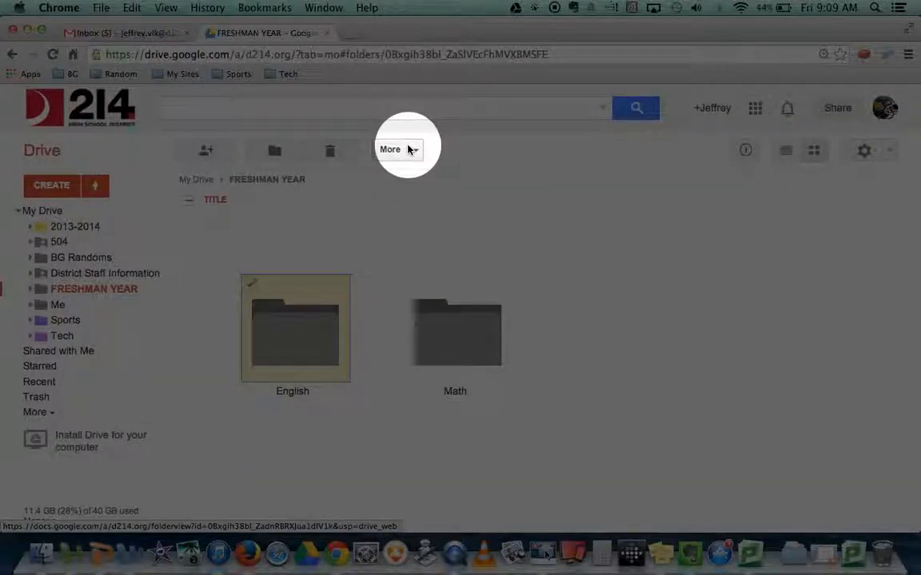
pyautogui.click(410, 150)
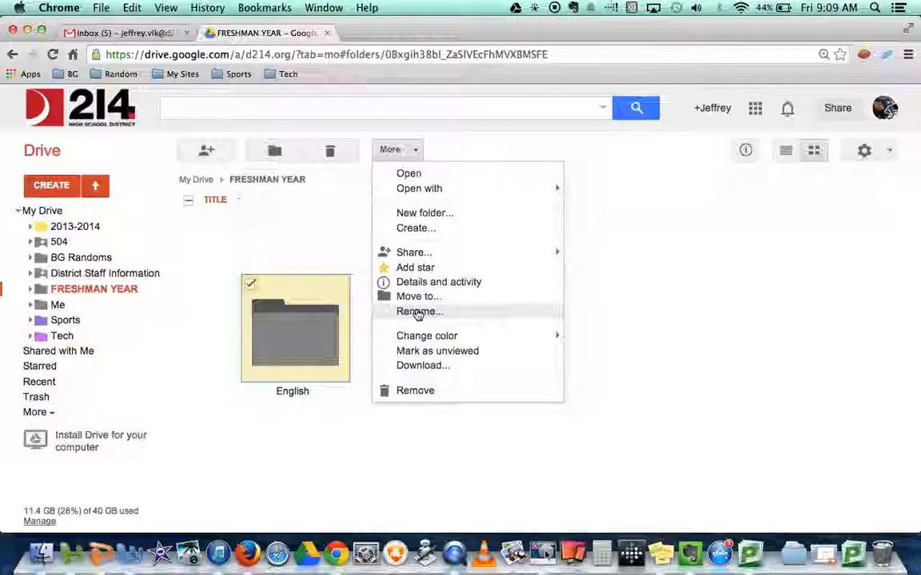
pyautogui.click(418, 312)
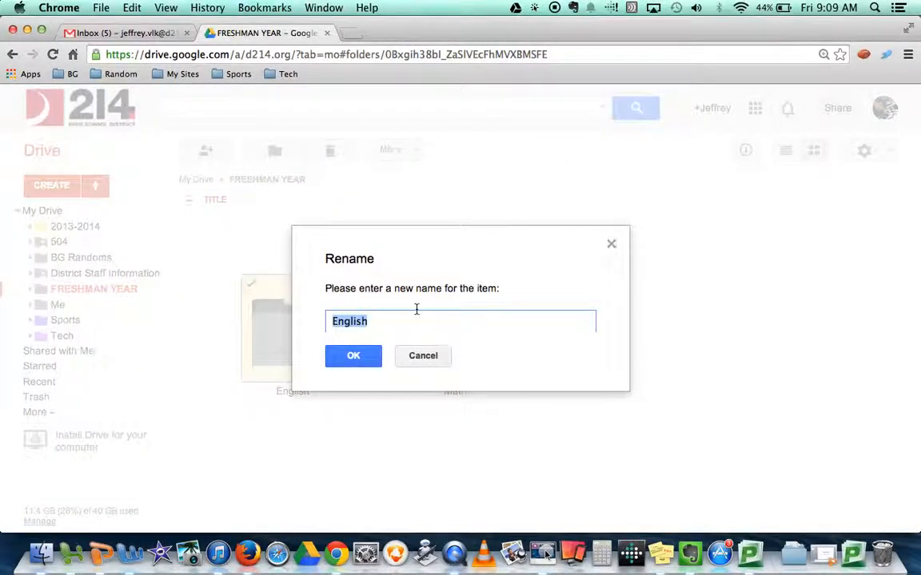
pyautogui.click(410, 328)
pyautogui.write('Vlk')
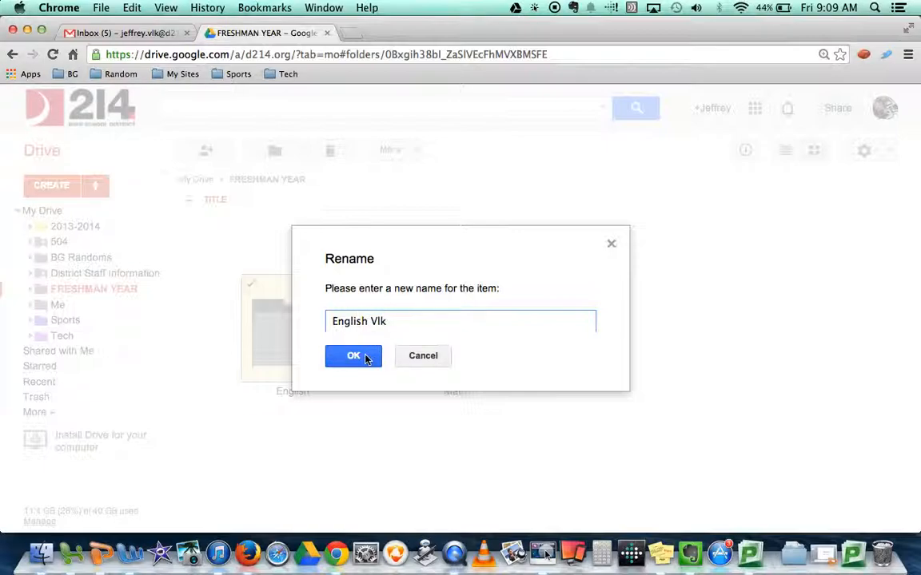
pyautogui.click(364, 357)
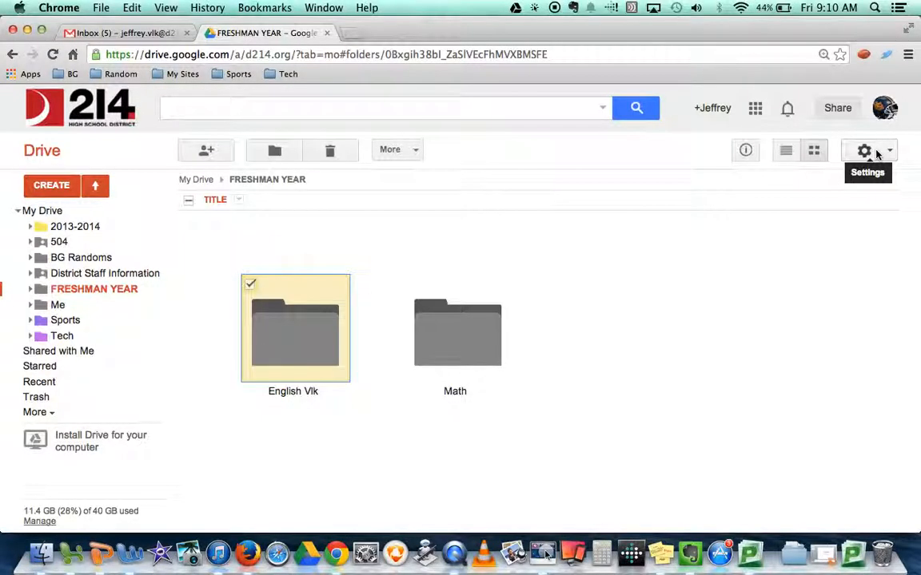
# Turn off the upload setting that converts uploaded files to Google Docs format.
pyautogui.click(876, 154)
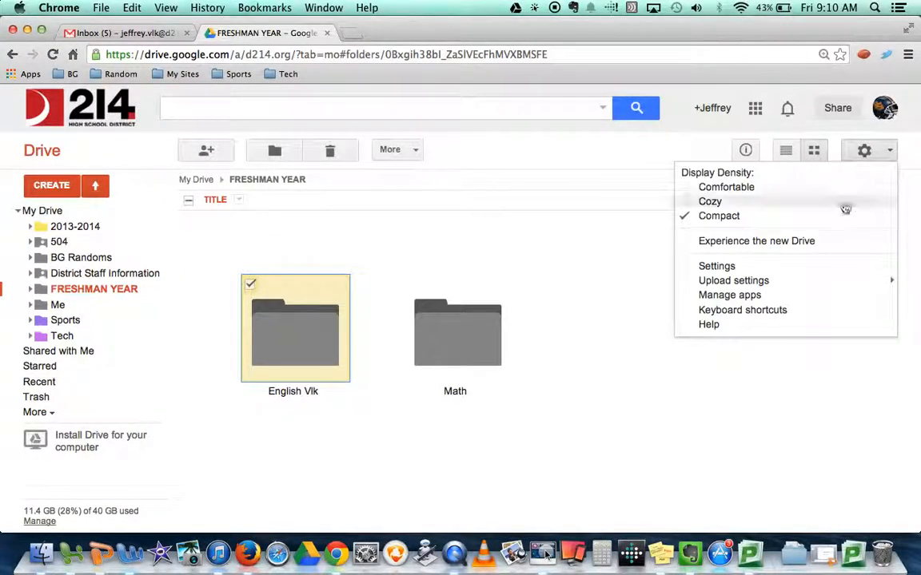
pyautogui.moveTo(822, 280)
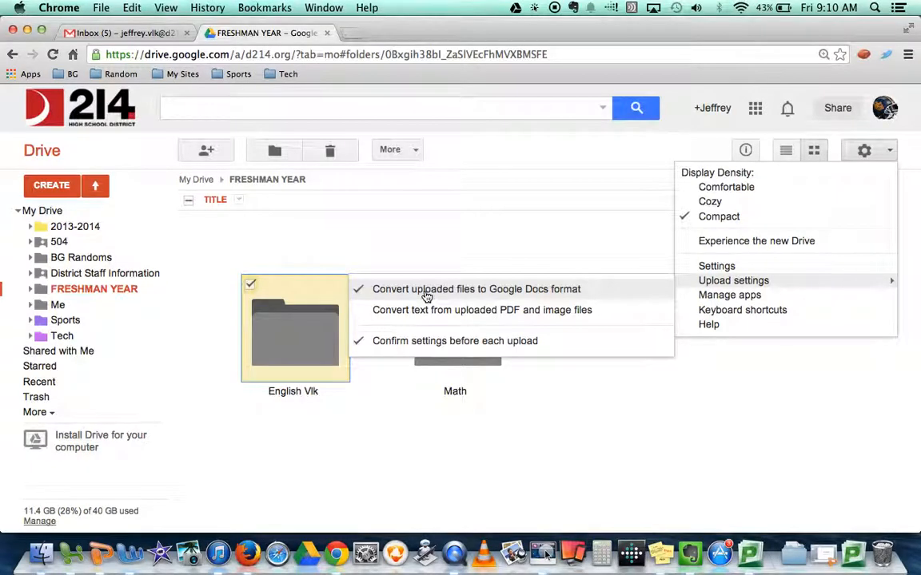
pyautogui.click(426, 294)
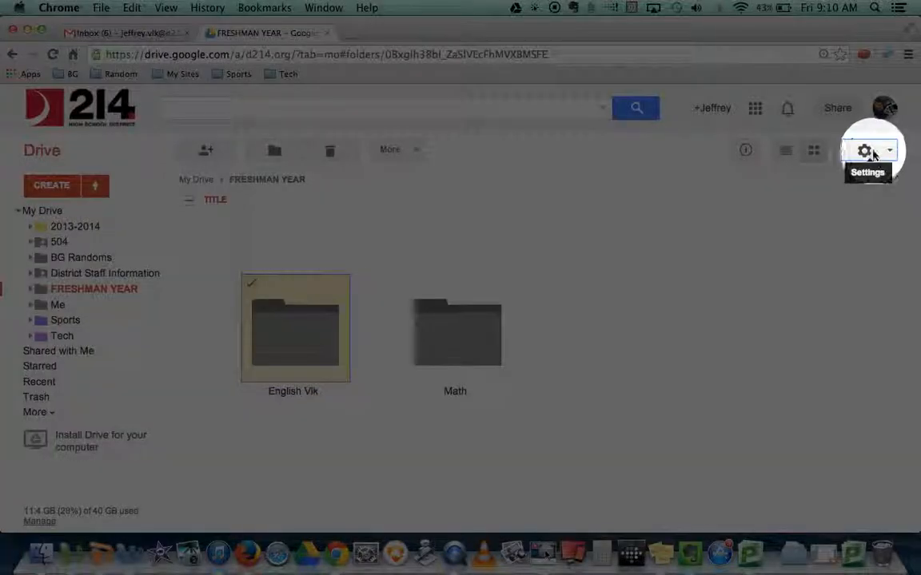
# Turn on conversion of uploaded files to Google Docs format and check the upload settings.
pyautogui.click(873, 154)
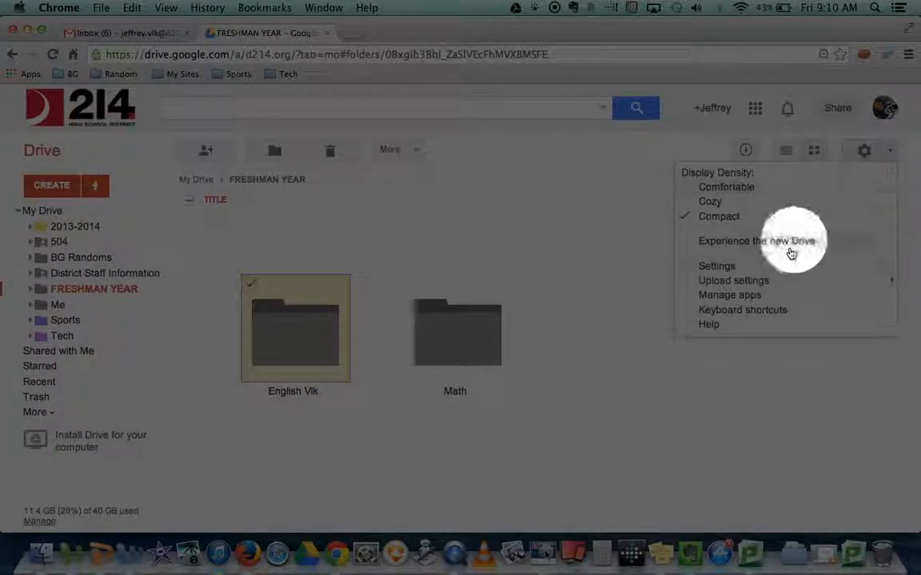
pyautogui.moveTo(774, 286)
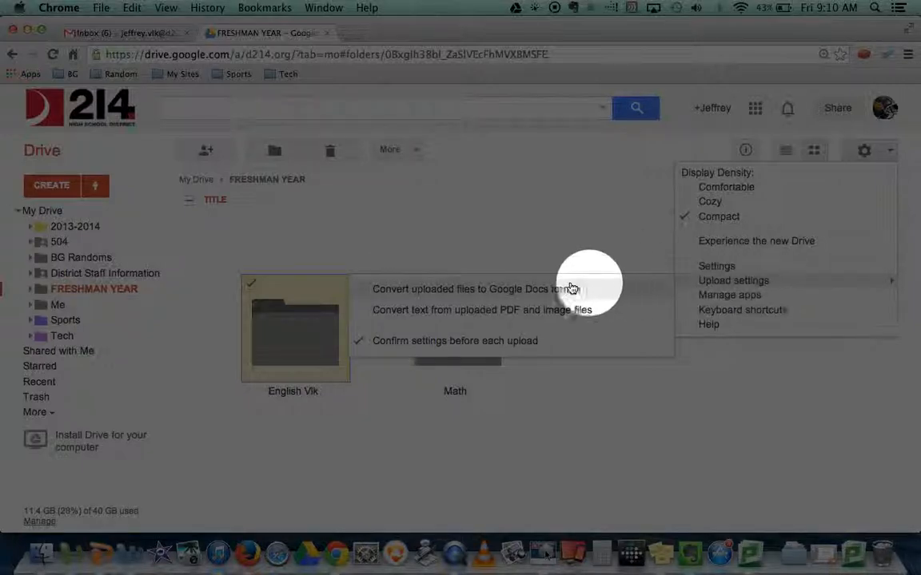
pyautogui.click(386, 297)
pyautogui.click(877, 154)
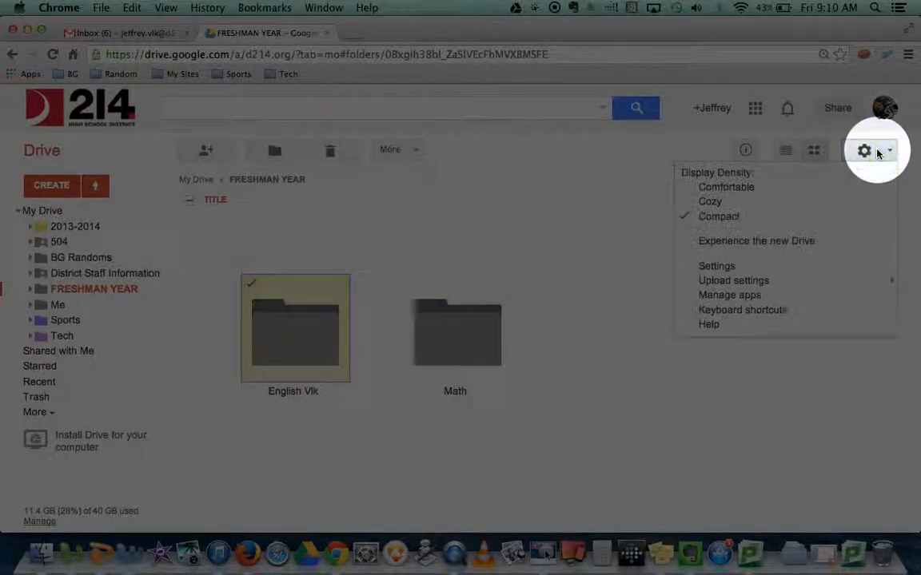
pyautogui.moveTo(764, 281)
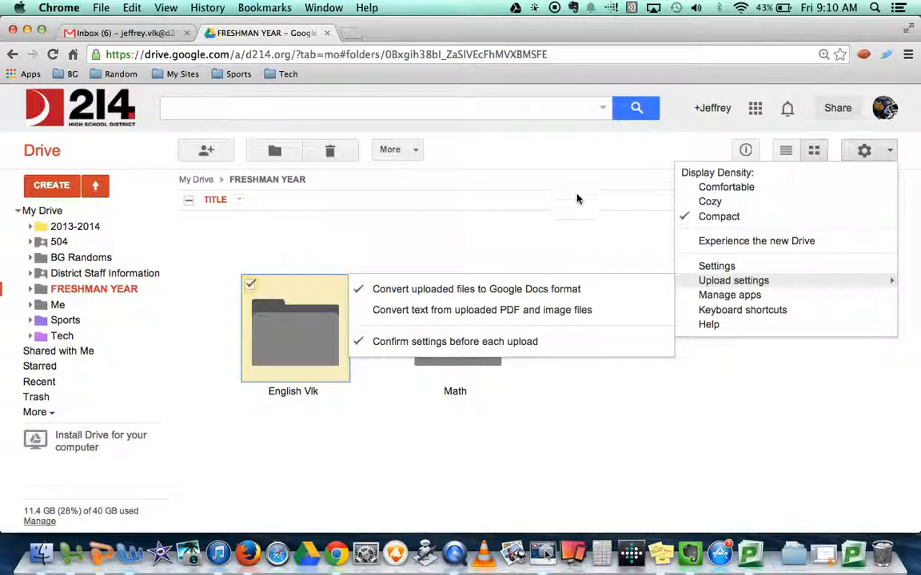
pyautogui.click(578, 199)
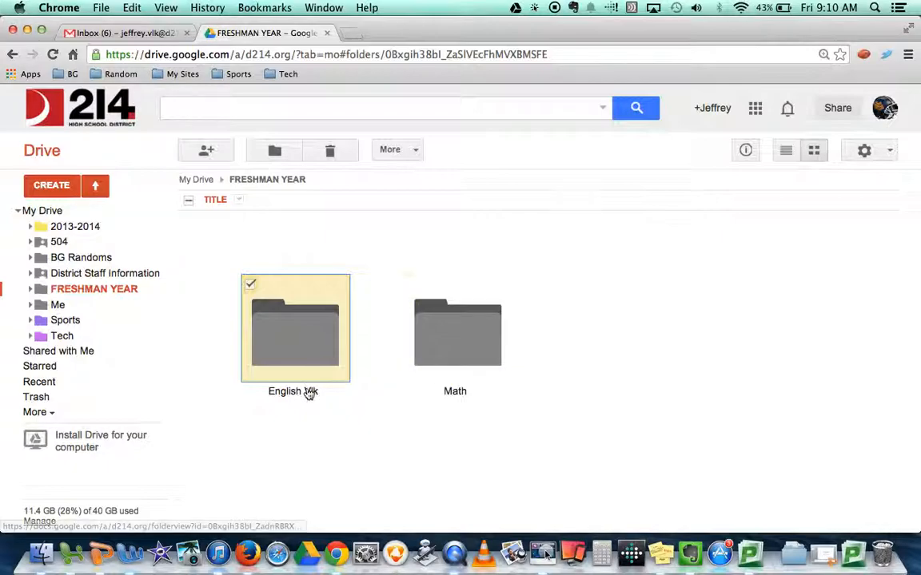
# Open the renamed English folder and create a new Google document inside it.
pyautogui.doubleClick(298, 352)
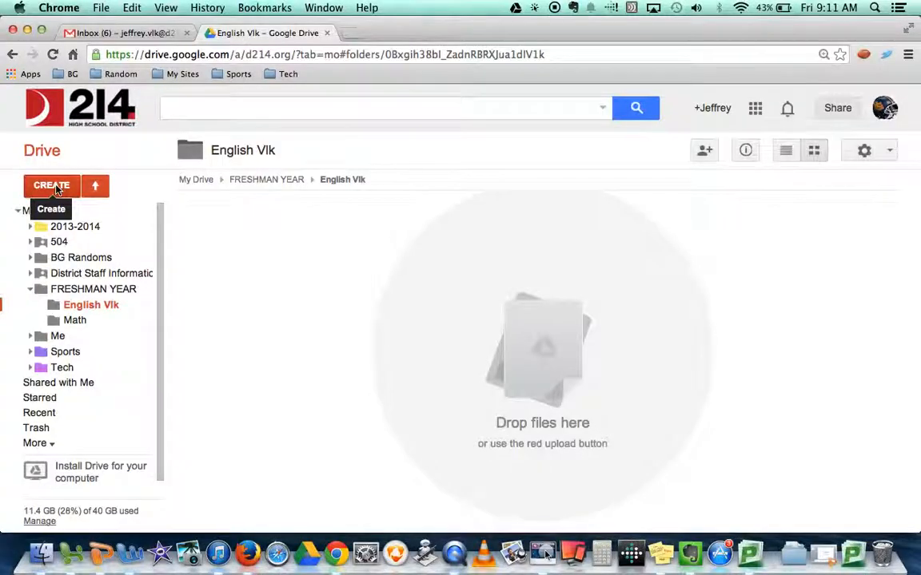
pyautogui.click(54, 186)
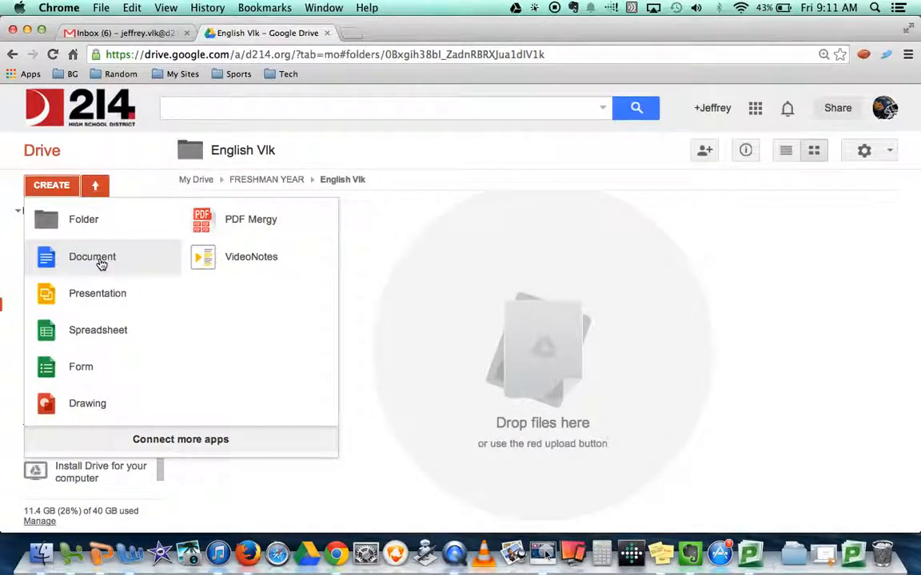
pyautogui.click(100, 262)
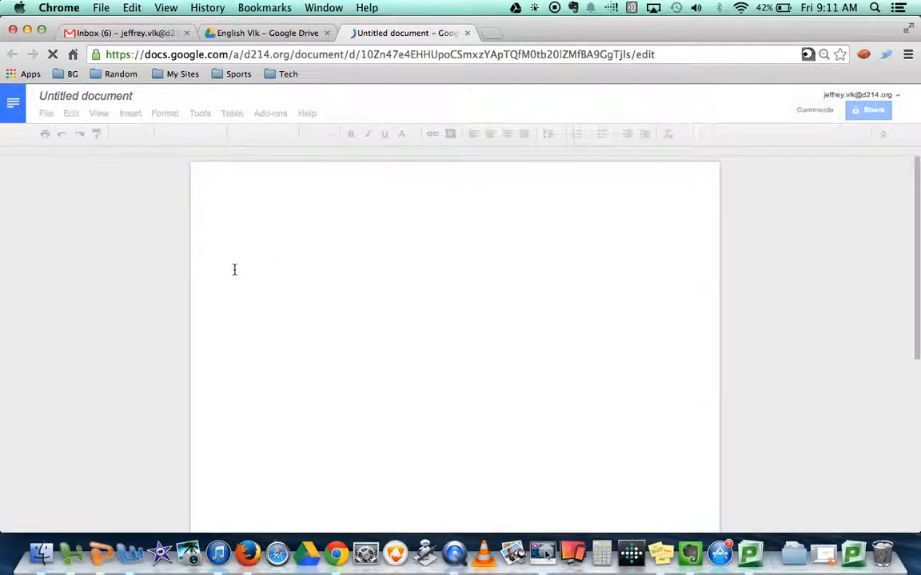
# Rename the untitled document as "Of Mice and Men Paper".
pyautogui.click(98, 102)
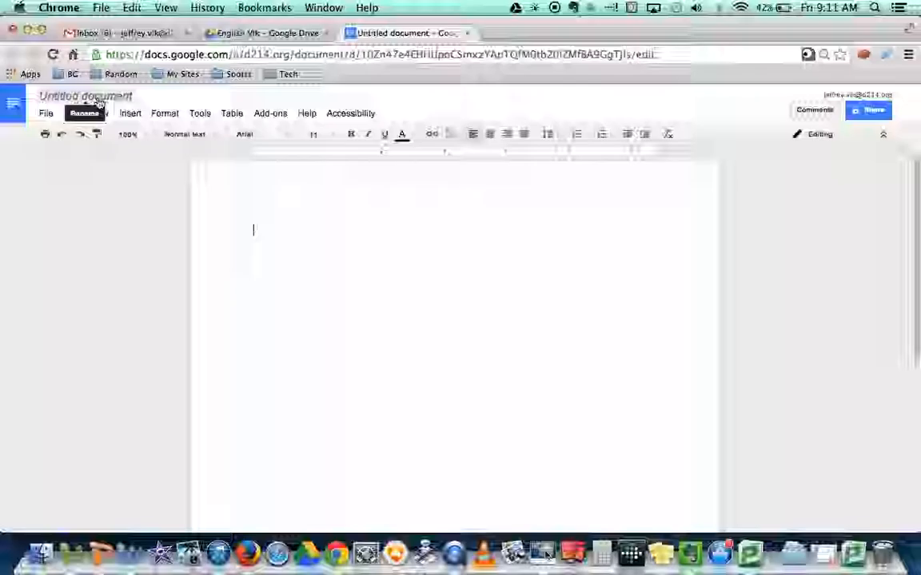
pyautogui.write('Of Mice and Men paper')
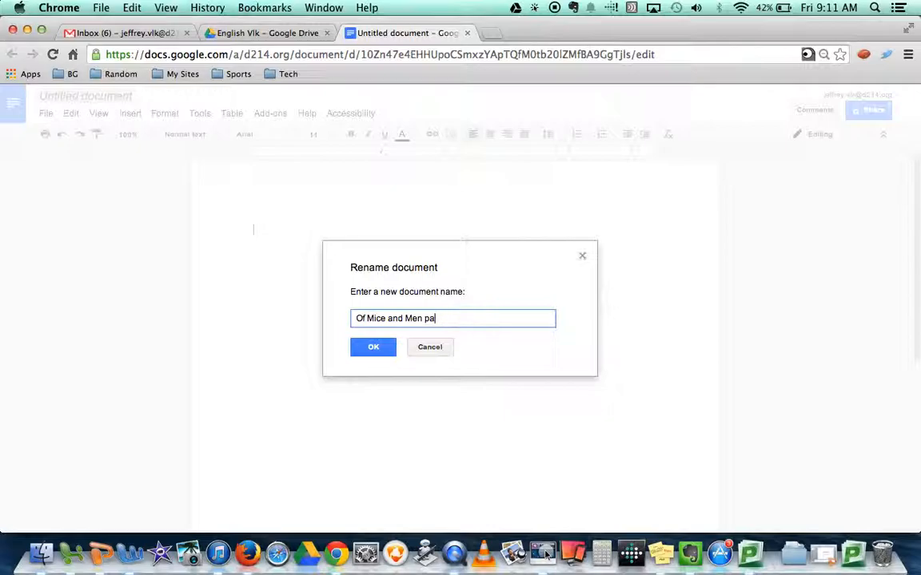
pyautogui.write('Paper')
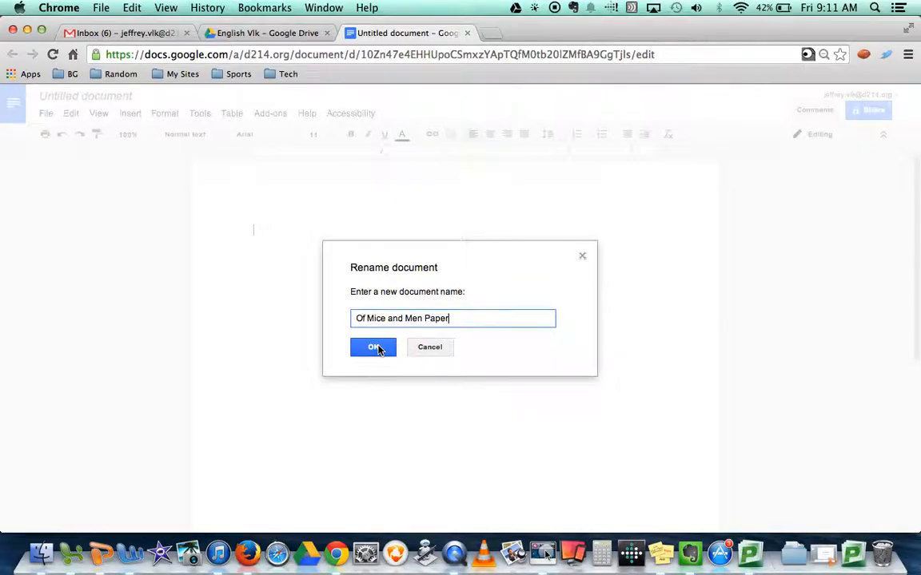
pyautogui.click(384, 347)
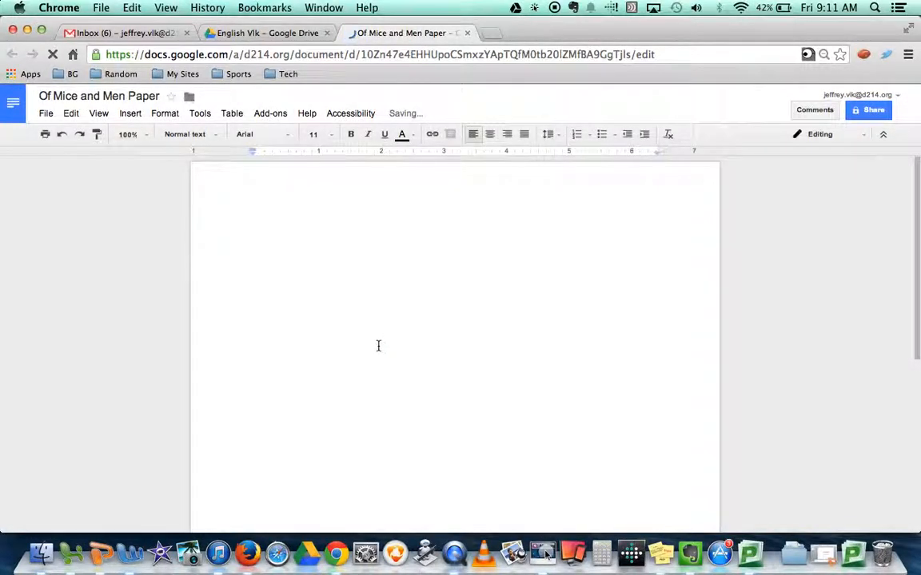
pyautogui.write('sdjfhsjdhf')
pyautogui.press('BackSpace')
pyautogui.press('BackSpace')
pyautogui.press('BackSpace')
pyautogui.press('BackSpace')
pyautogui.press('BackSpace')
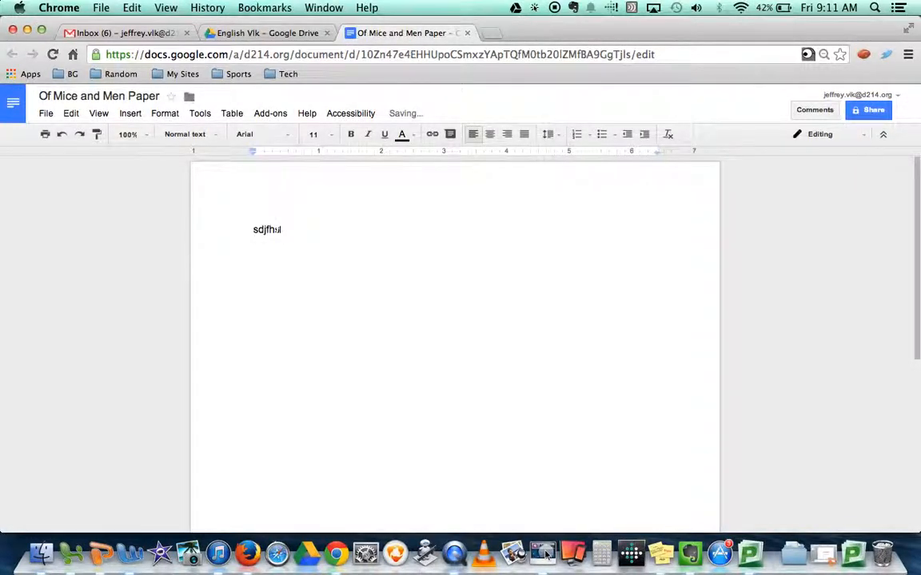
pyautogui.press('BackSpace')
pyautogui.press('BackSpace')
pyautogui.press('BackSpace')
# Write "This is my paper. I write good words." in the document body and close the document.
pyautogui.write('This is my paper. I')
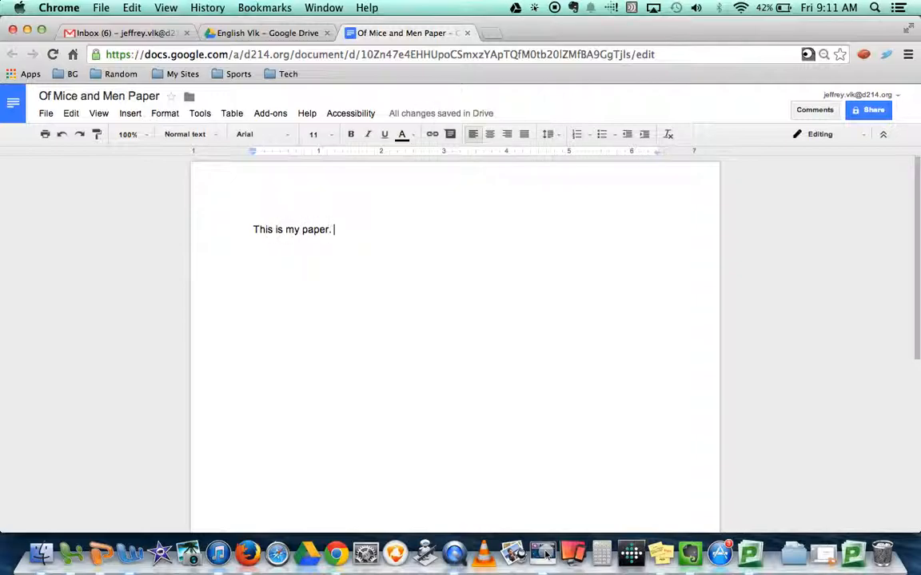
pyautogui.write(' write good words.')
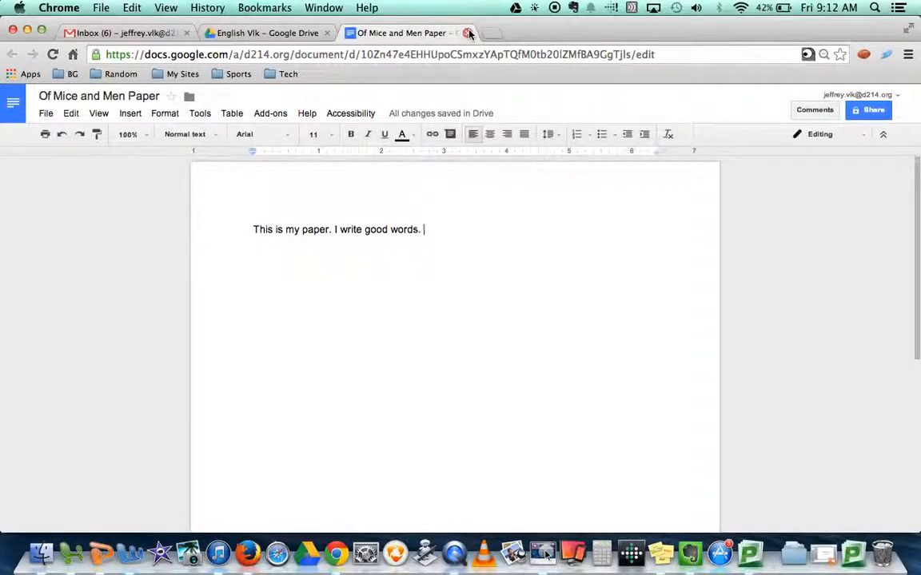
pyautogui.click(469, 33)
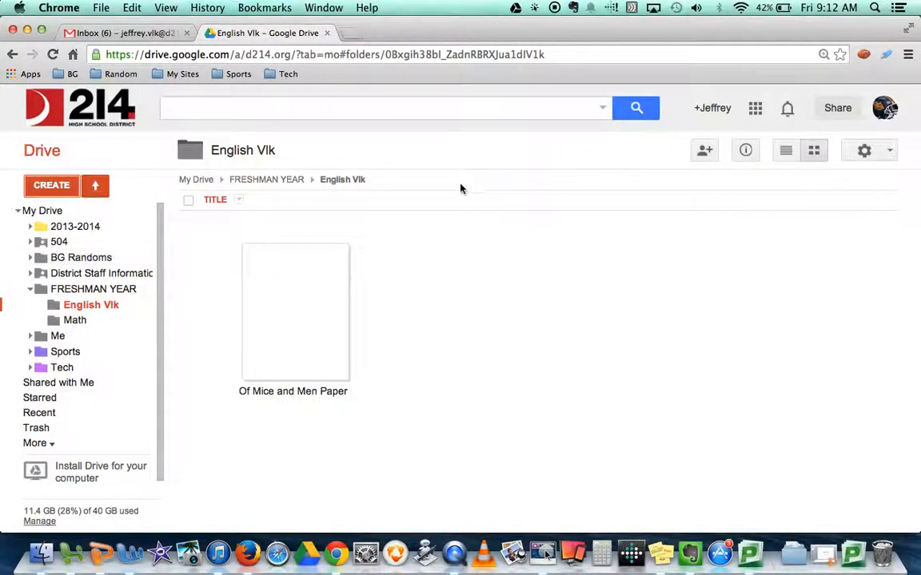
# Reopen Of Mice and Men Paper by way of the FRESHMAN YEAR and English folders, check its text, and close it.
pyautogui.click(101, 287)
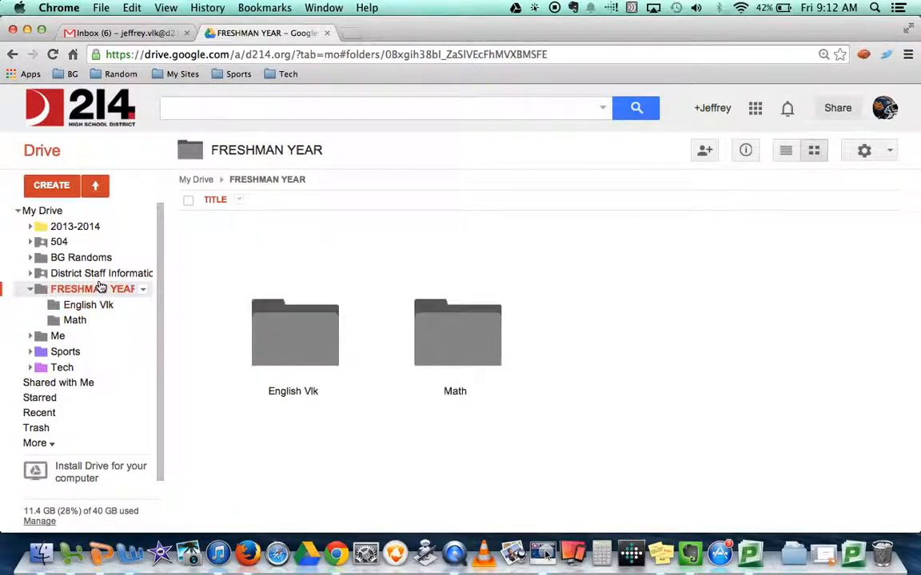
pyautogui.click(288, 333)
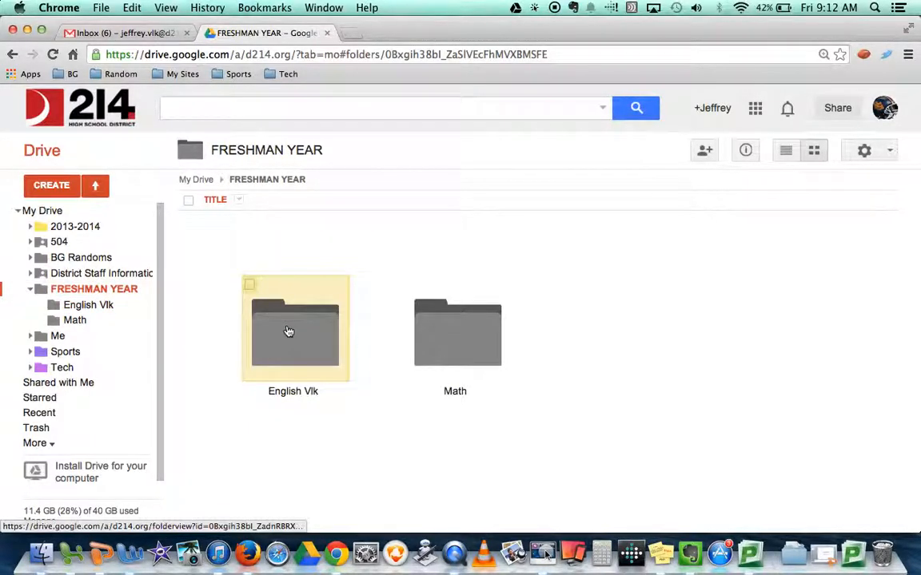
pyautogui.doubleClick(298, 335)
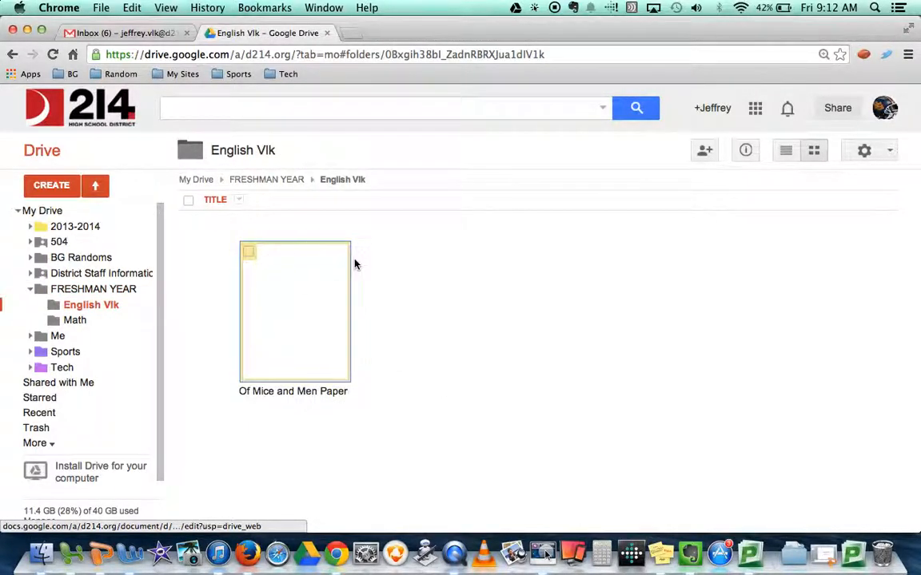
pyautogui.doubleClick(279, 294)
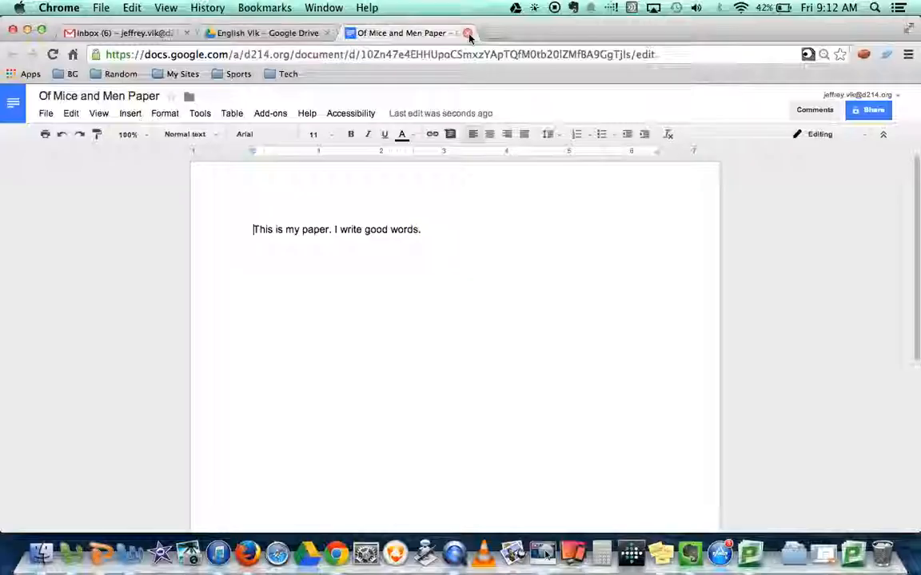
pyautogui.click(468, 33)
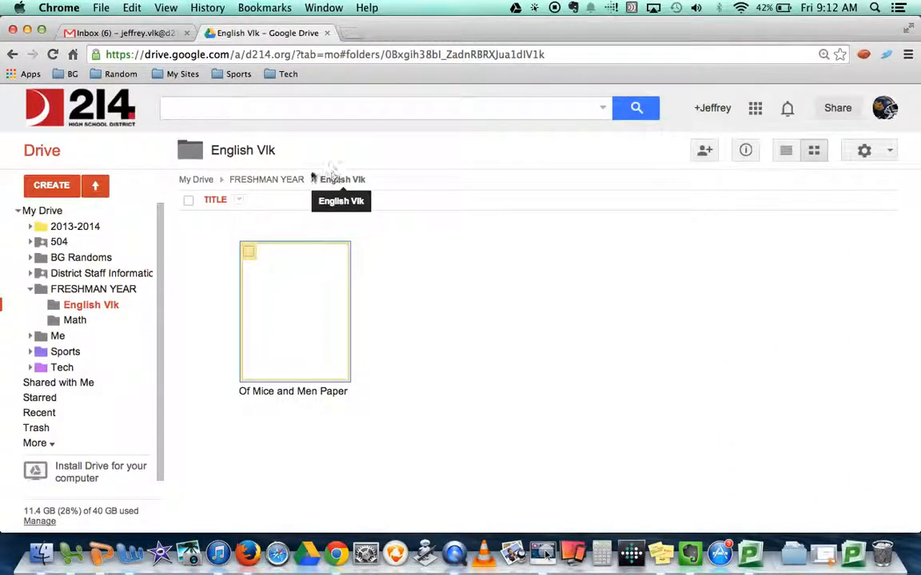
# Return to the FRESHMAN YEAR folder and open the sharing settings of its English subfolder.
pyautogui.click(102, 291)
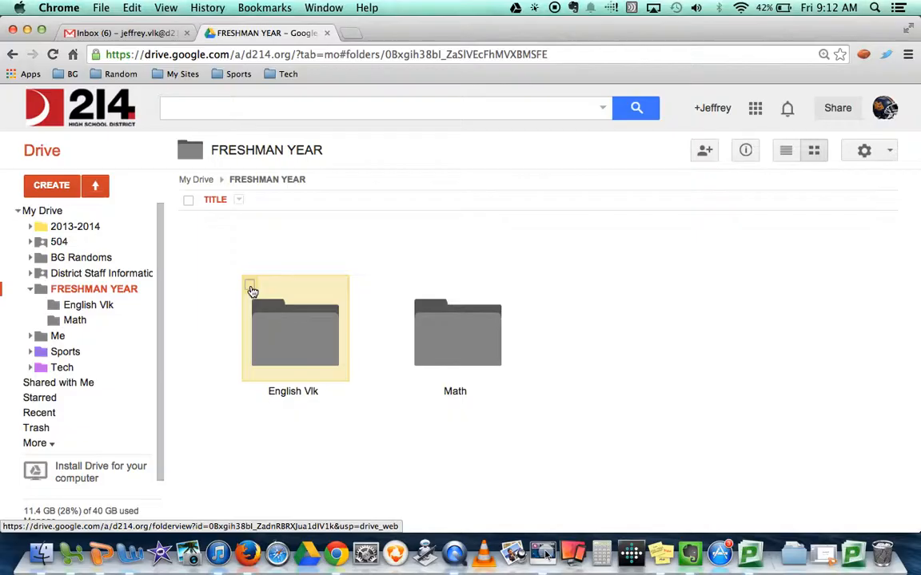
pyautogui.click(251, 289)
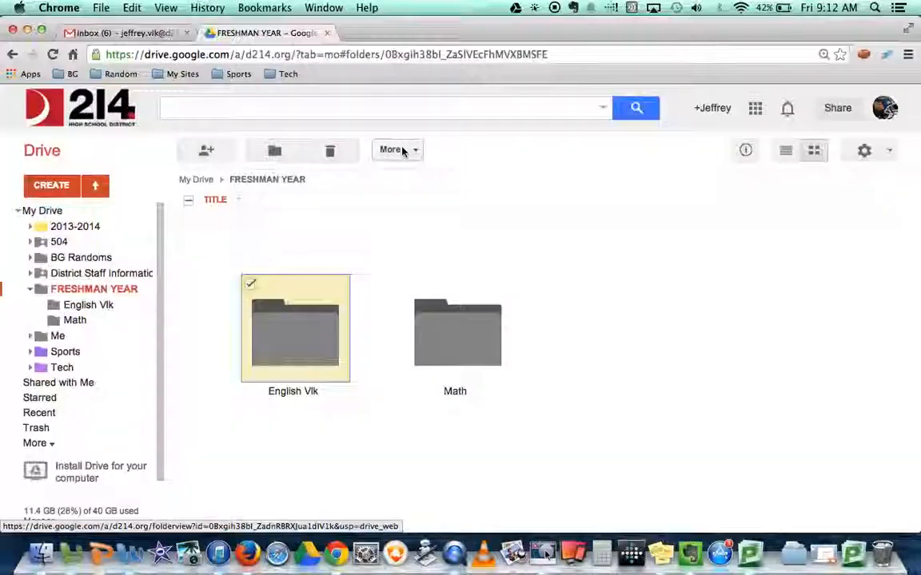
pyautogui.click(401, 151)
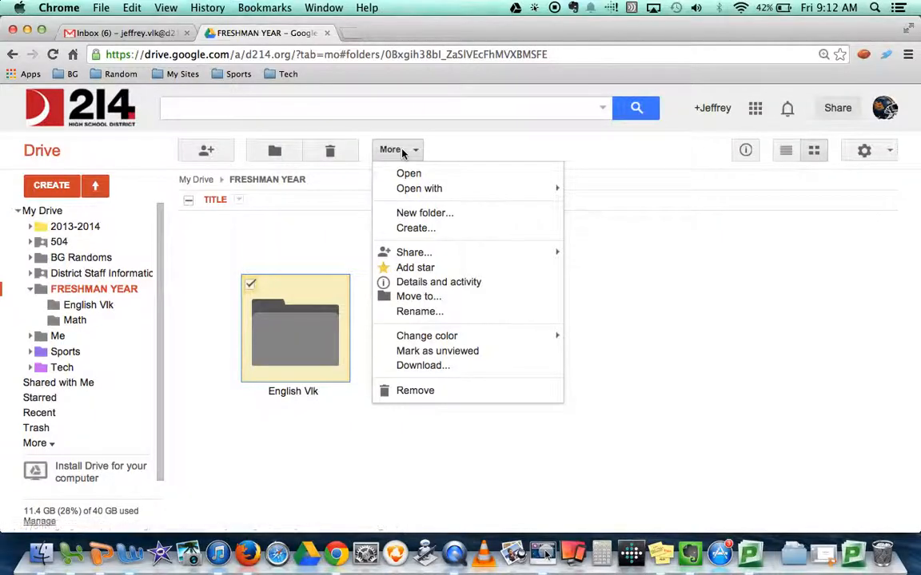
pyautogui.moveTo(423, 255)
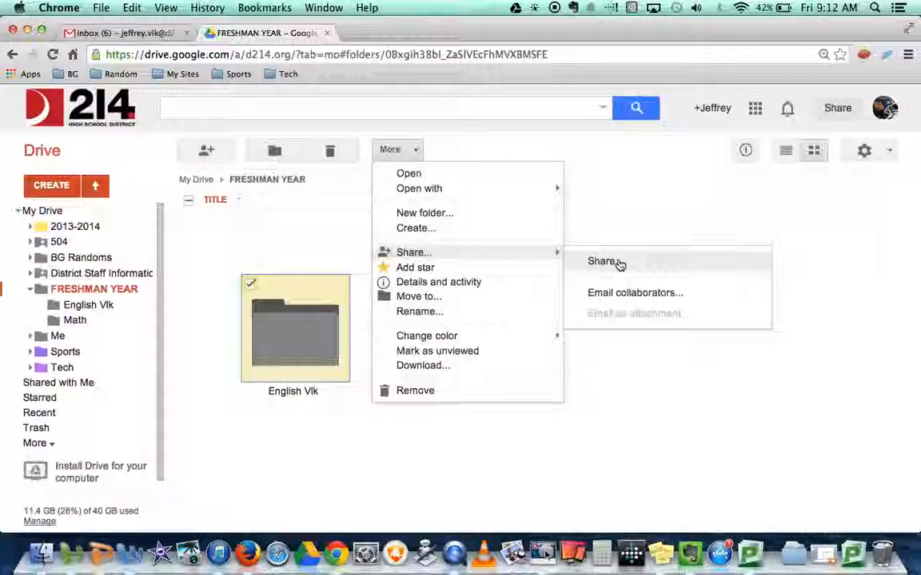
pyautogui.click(616, 263)
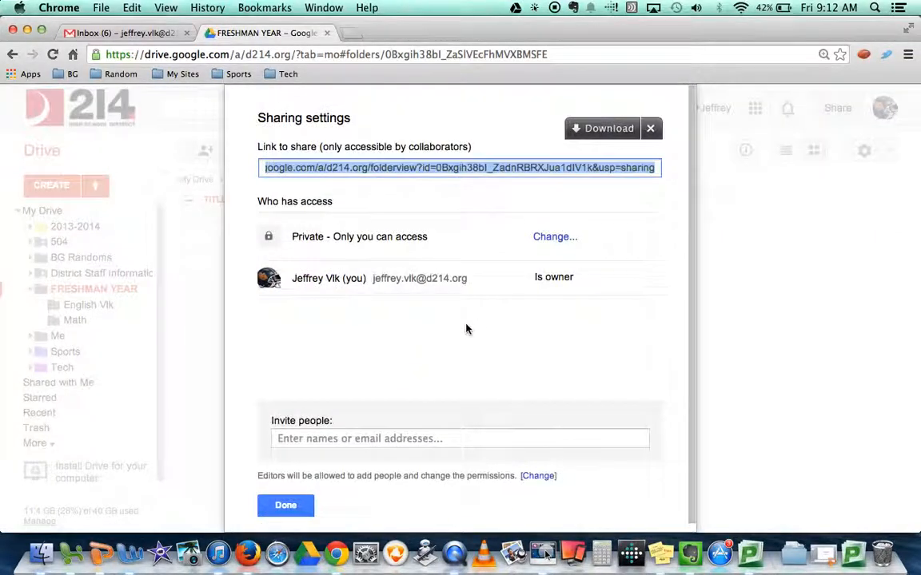
# Invite the teacher to the English folder with edit access and an email notification, and finish the sharing settings.
pyautogui.click(377, 440)
pyautogui.write('hae')
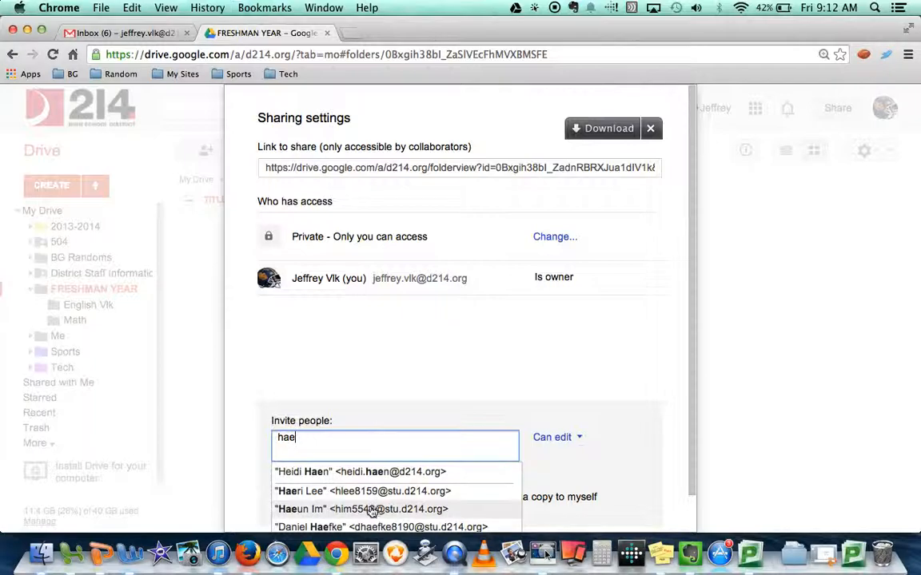
pyautogui.click(371, 473)
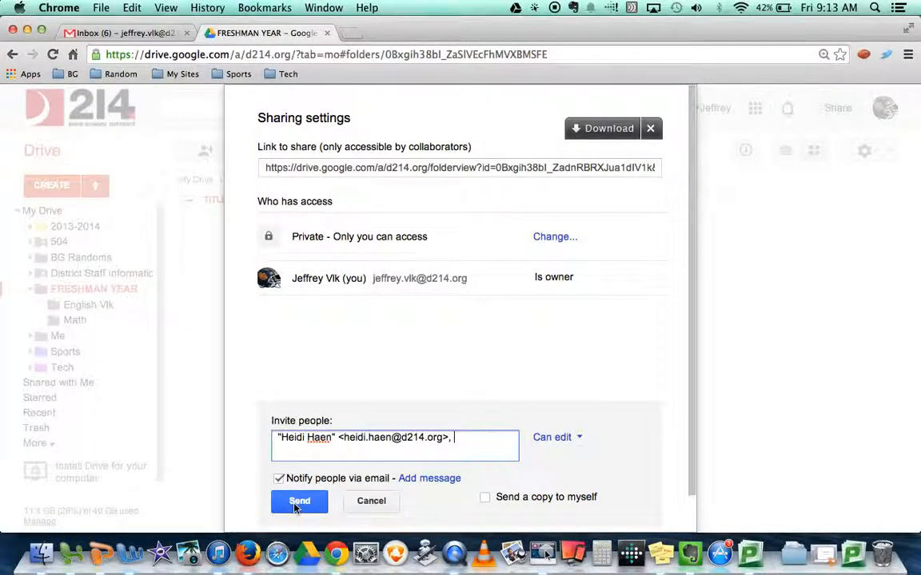
pyautogui.click(297, 502)
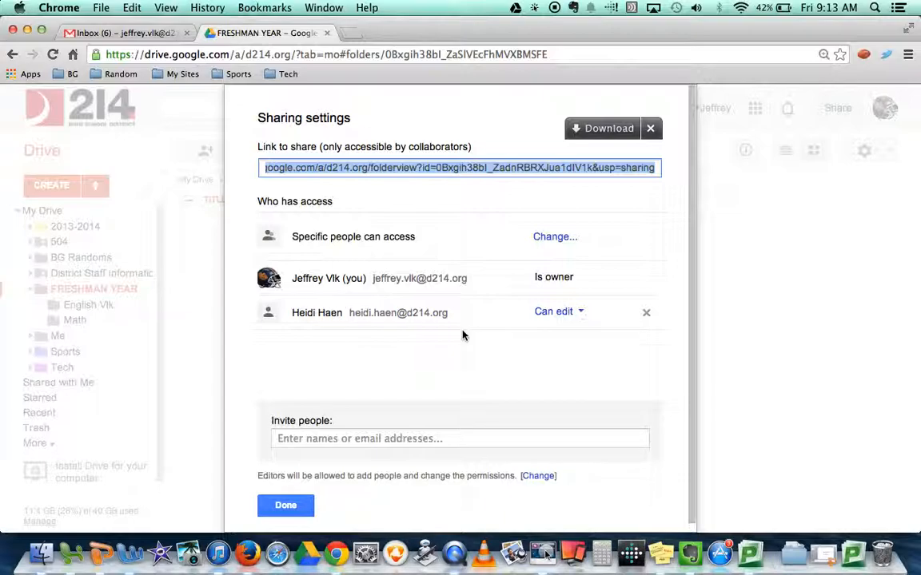
pyautogui.click(285, 505)
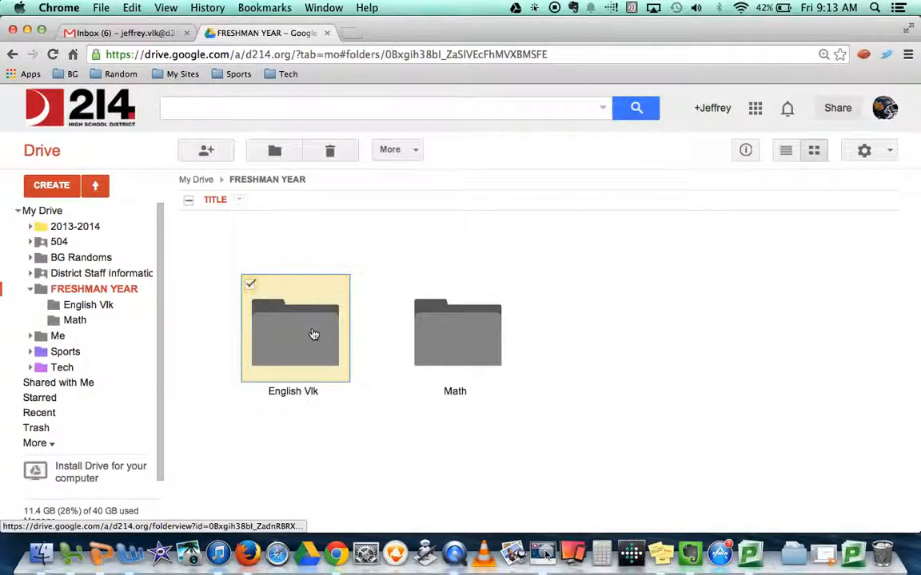
pyautogui.click(89, 305)
pyautogui.click(95, 289)
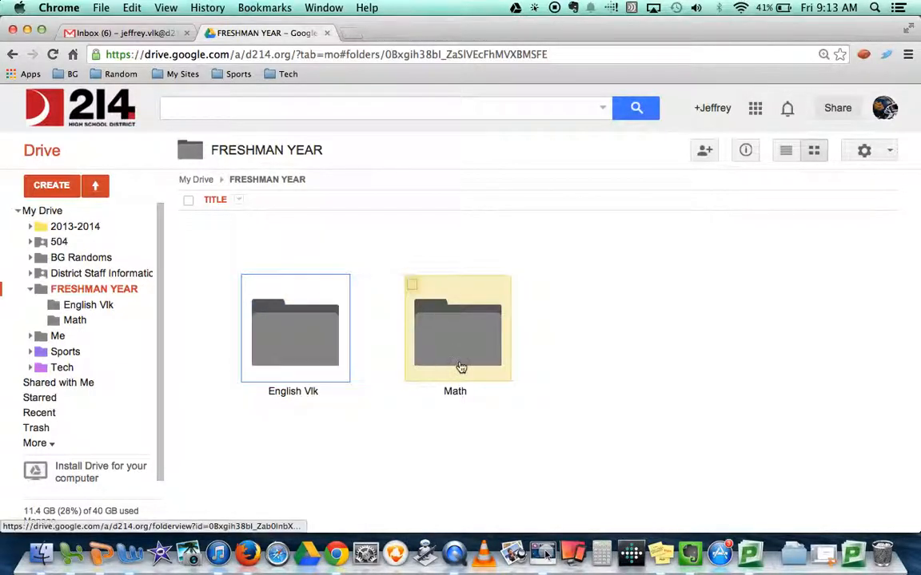
pyautogui.click(250, 286)
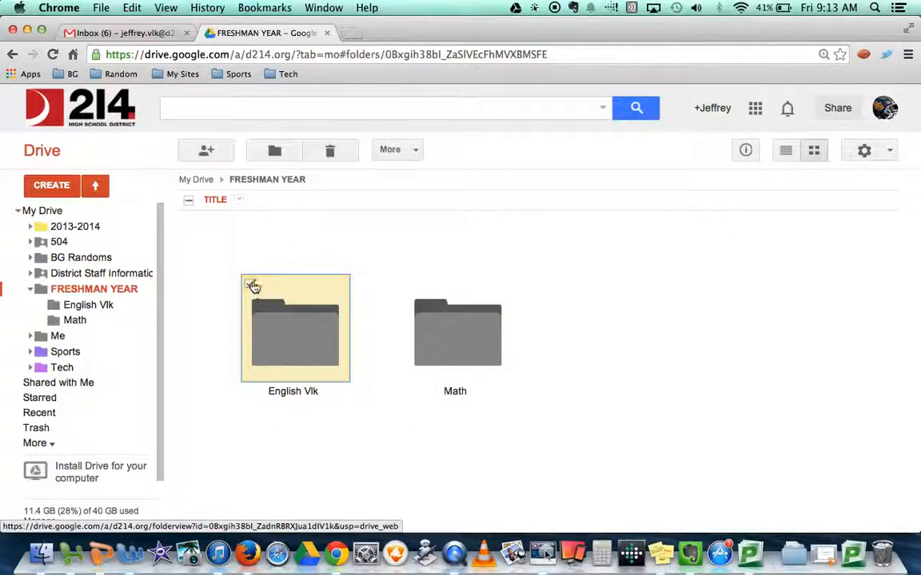
pyautogui.click(391, 150)
pyautogui.moveTo(419, 340)
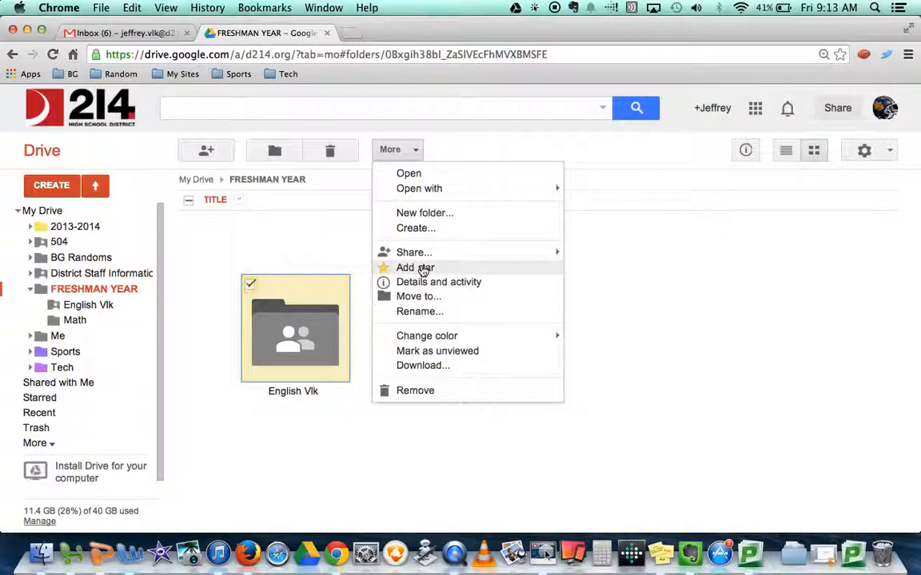
pyautogui.click(302, 252)
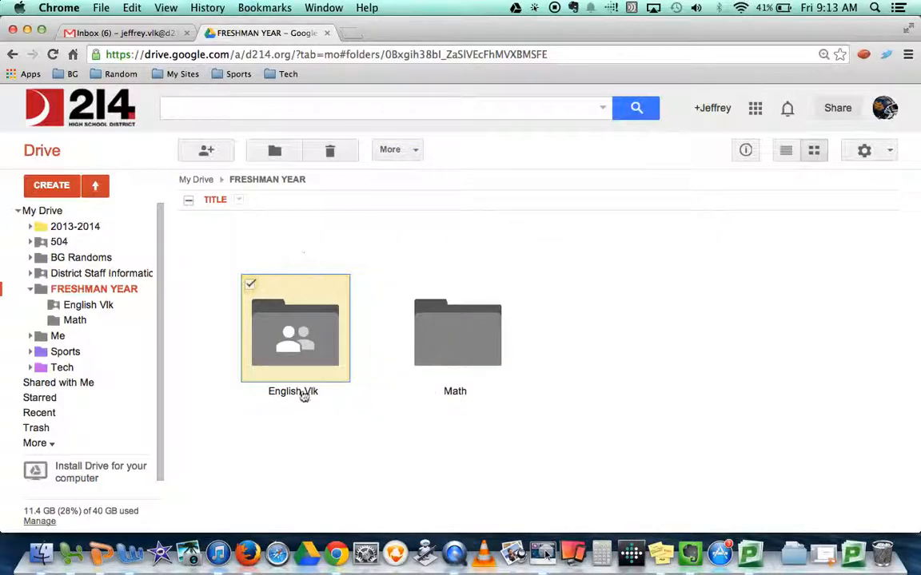